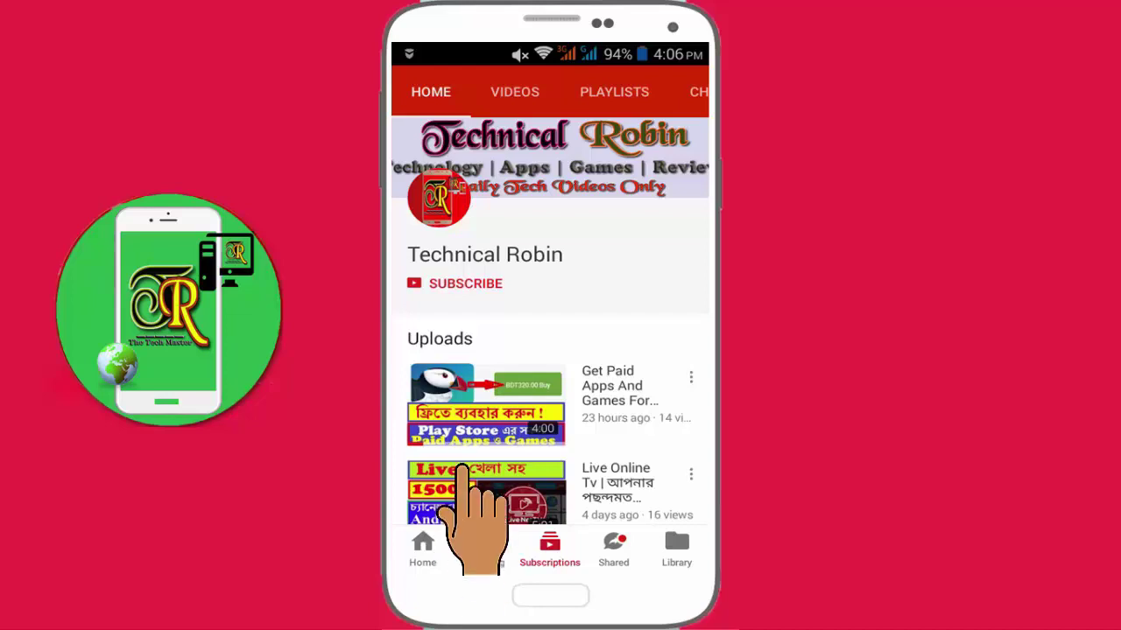
Step: Watch the intro where the tech channel's SUBSCRIBE button turns into SUBSCRIBED
{"action": "left_click", "coordinate": [461, 283]}
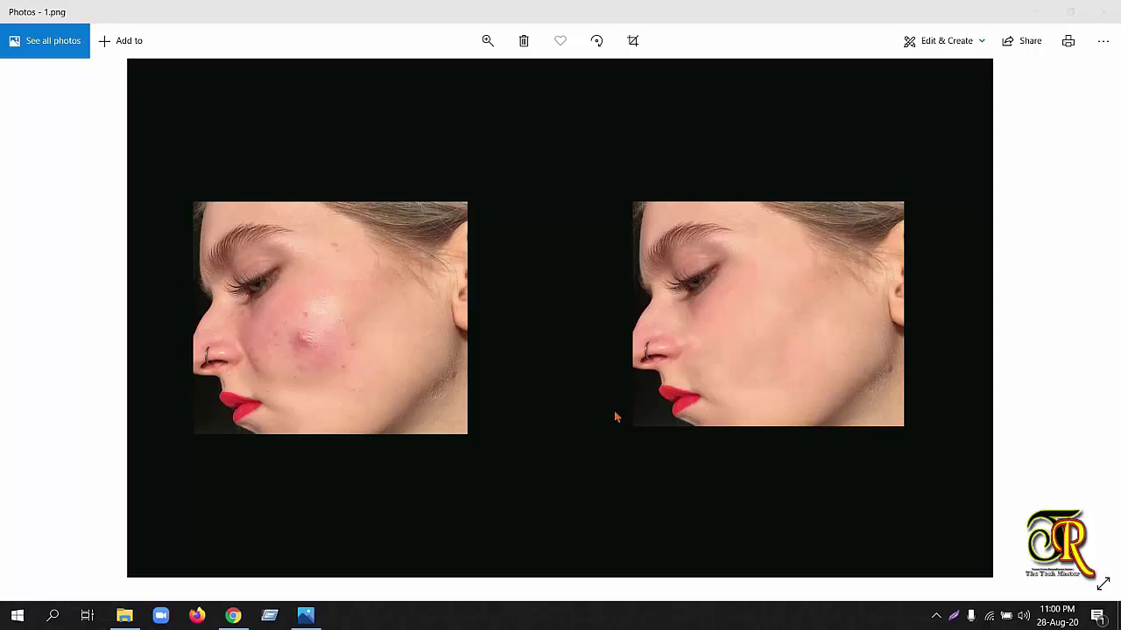
{"action": "mouse_move", "coordinate": [1086, 319]}
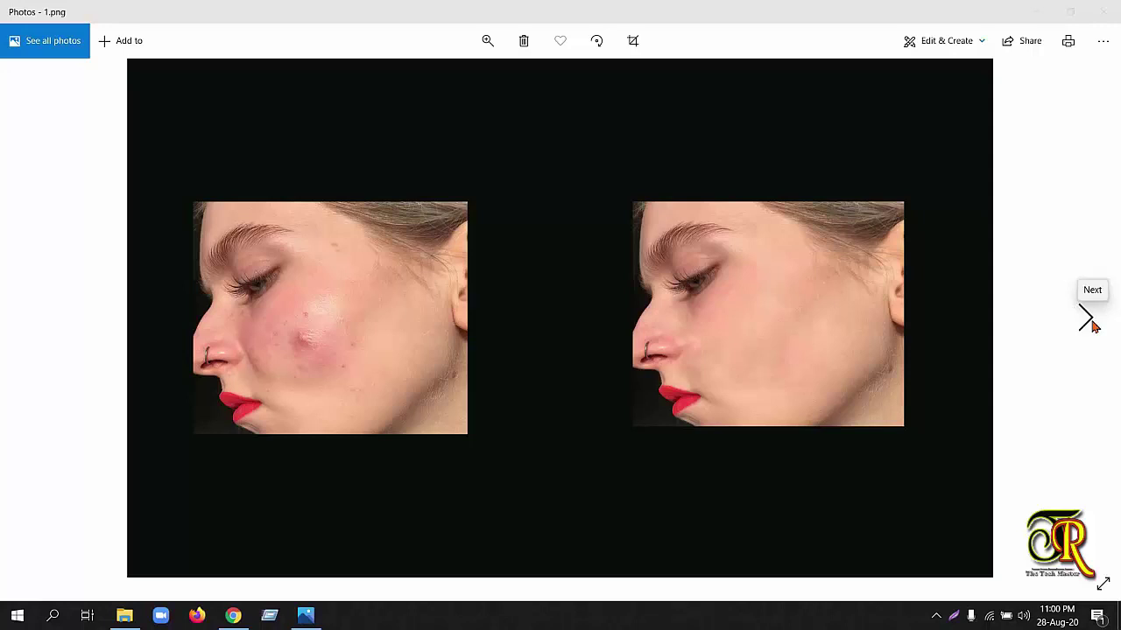
Step: Page through the before-and-after images from 1.png to 10.png, the cream-tube portrait
{"action": "left_click", "coordinate": [1087, 319]}
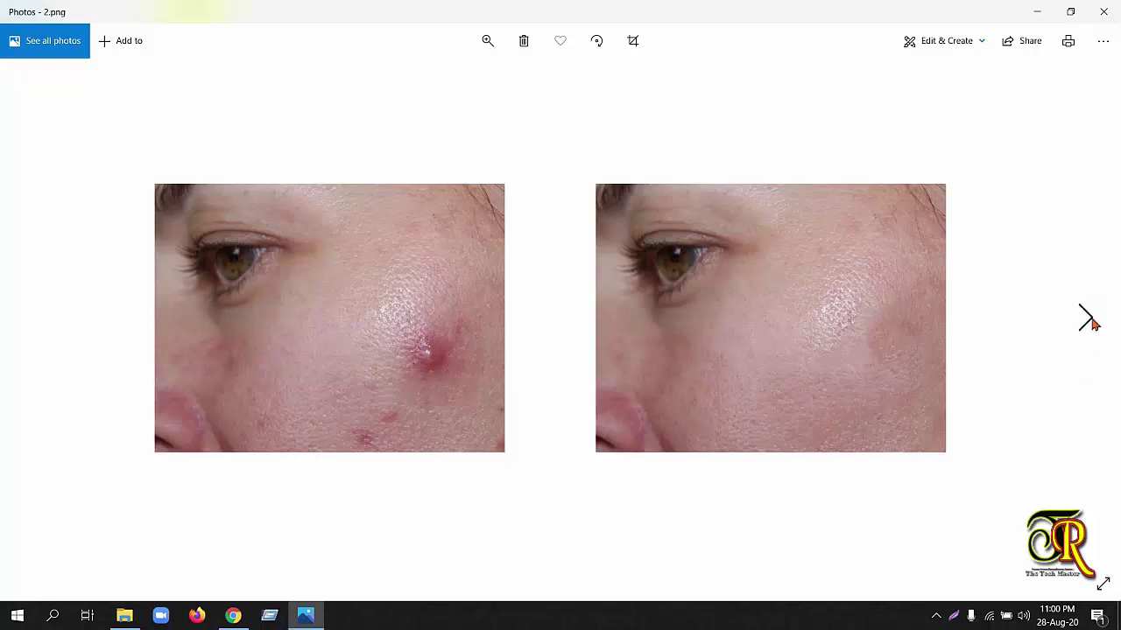
{"action": "left_click", "coordinate": [1087, 319]}
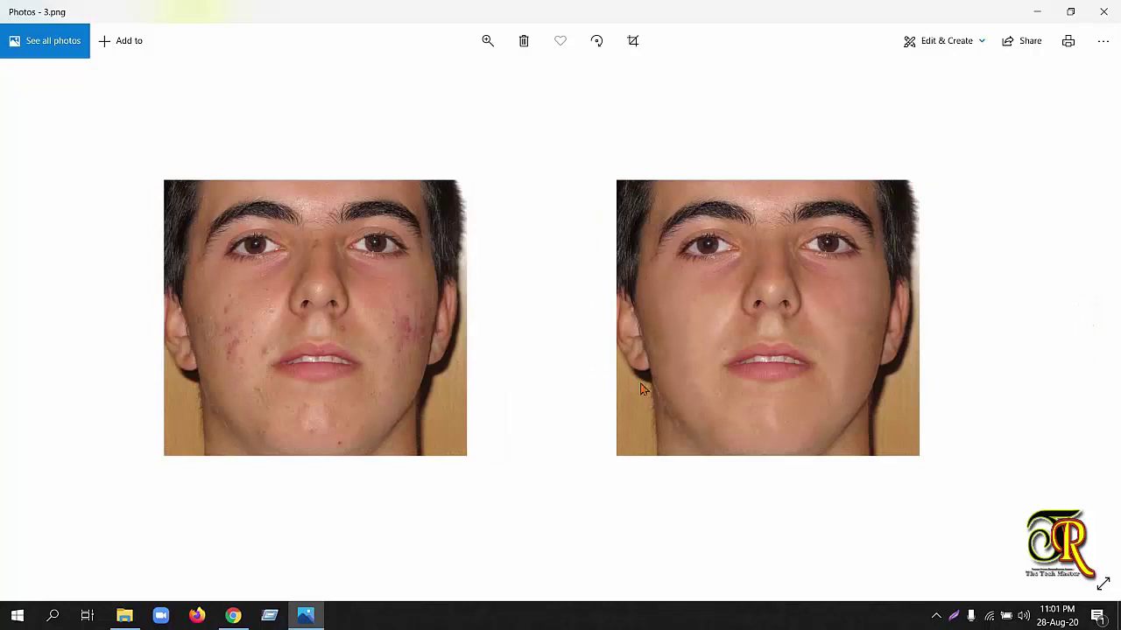
{"action": "left_click", "coordinate": [1087, 319]}
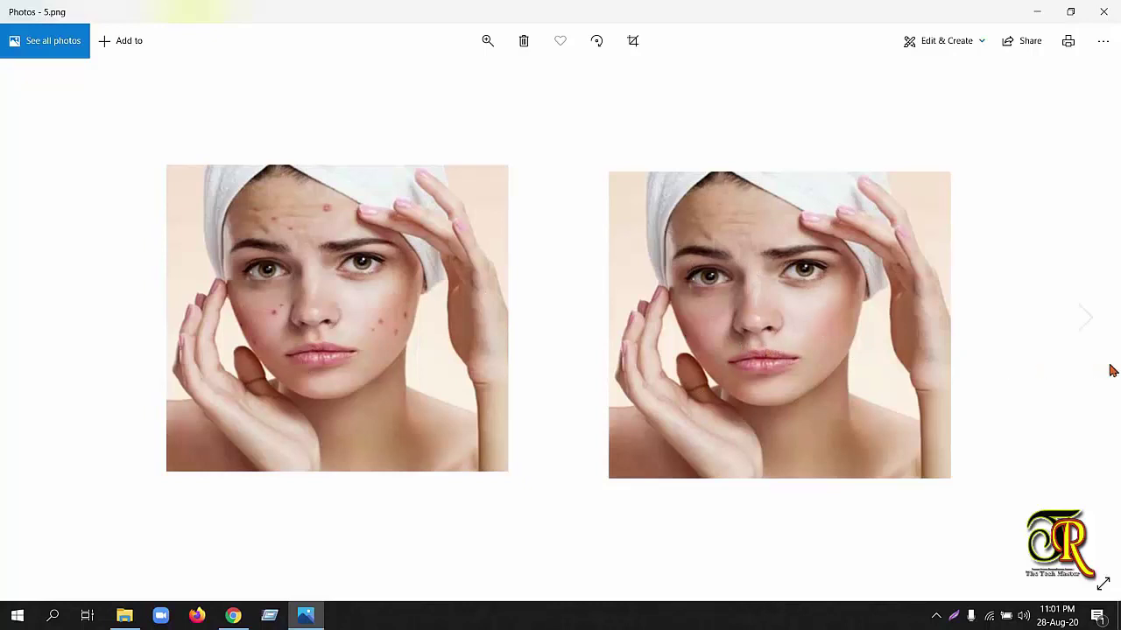
{"action": "left_click", "coordinate": [1089, 323]}
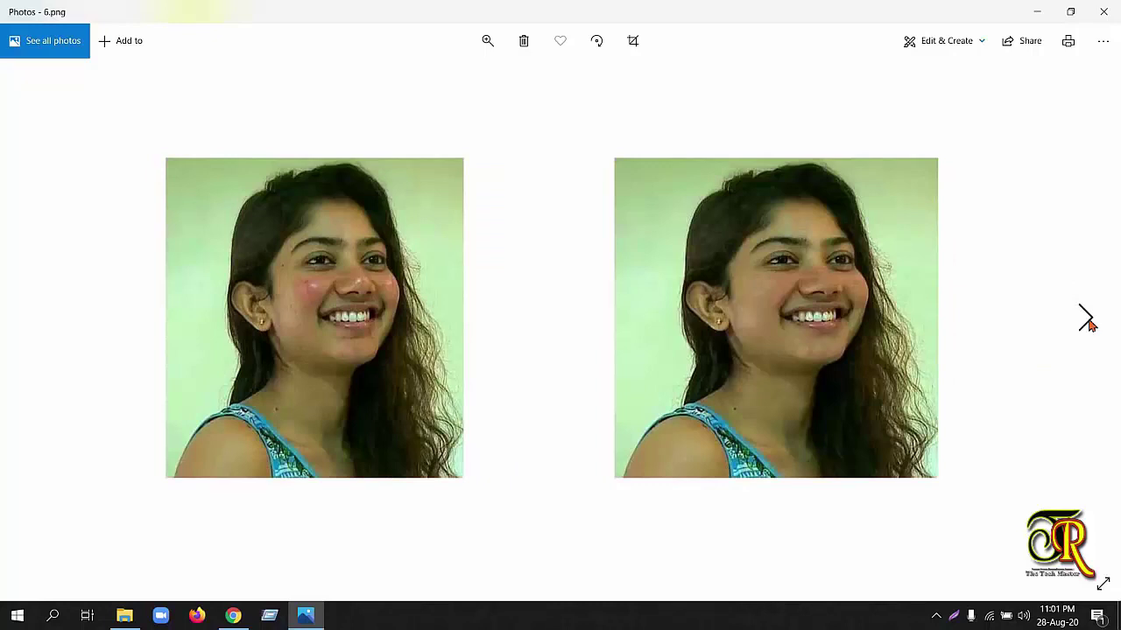
{"action": "left_click", "coordinate": [1090, 323]}
{"action": "left_click", "coordinate": [1090, 323]}
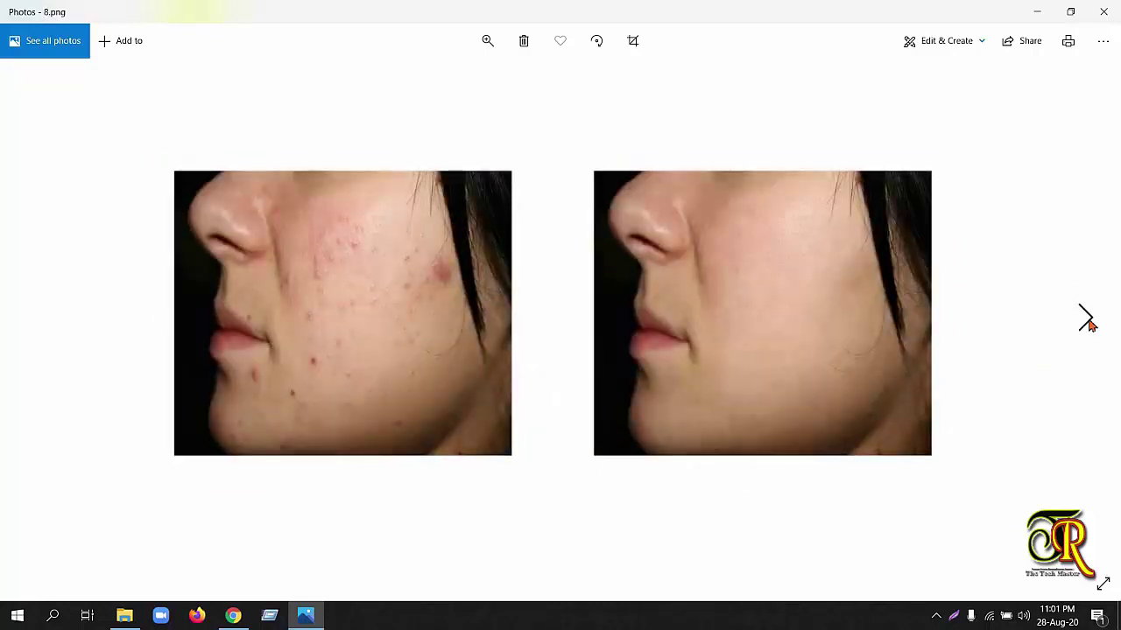
{"action": "left_click", "coordinate": [1089, 323]}
{"action": "left_click", "coordinate": [1090, 323]}
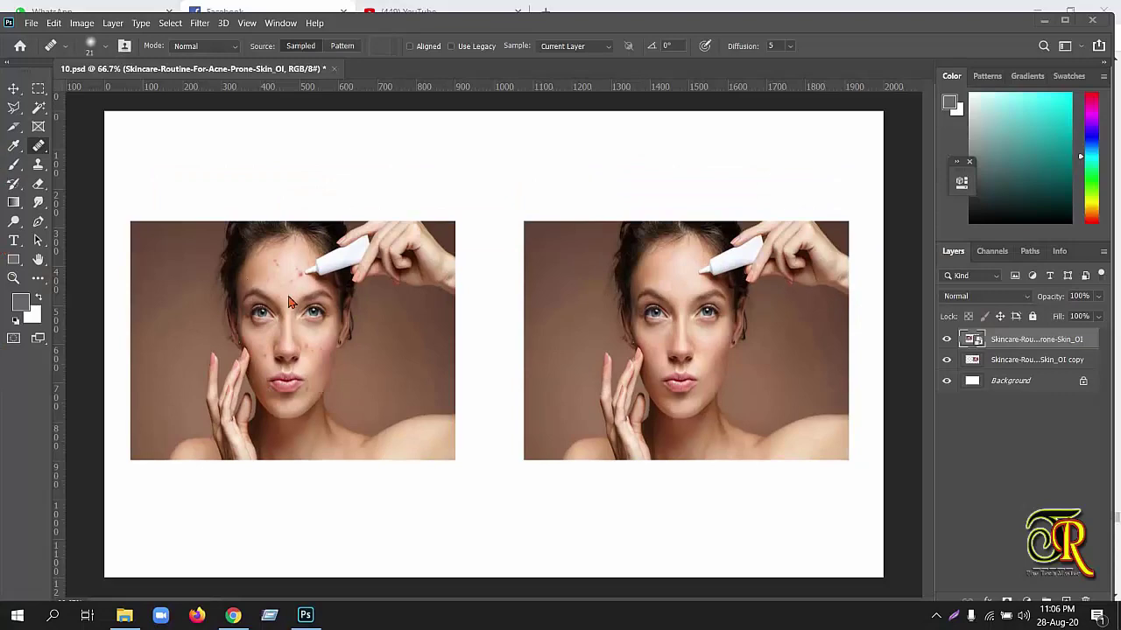
Step: Zoom and pan so the acne-covered face fills the view, and show the healing tools list
{"action": "scroll", "coordinate": [292, 302], "scroll_direction": "up", "scroll_amount": 2}
{"action": "scroll", "coordinate": [291, 303], "scroll_direction": "up", "scroll_amount": 2}
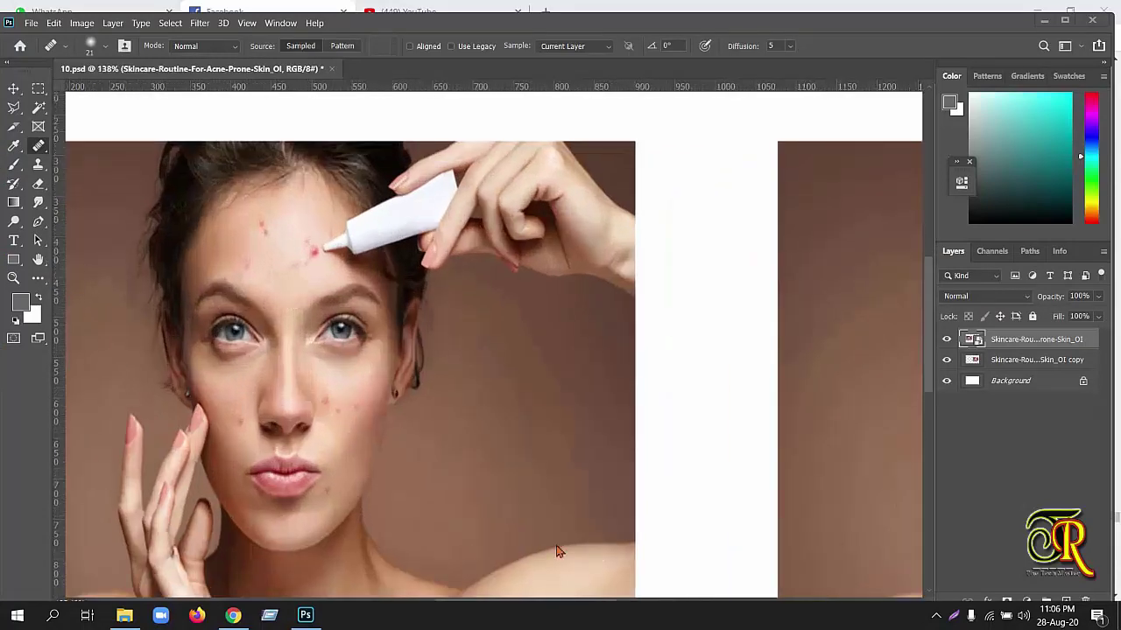
{"action": "left_click_drag", "start_coordinate": [402, 333], "coordinate": [577, 297]}
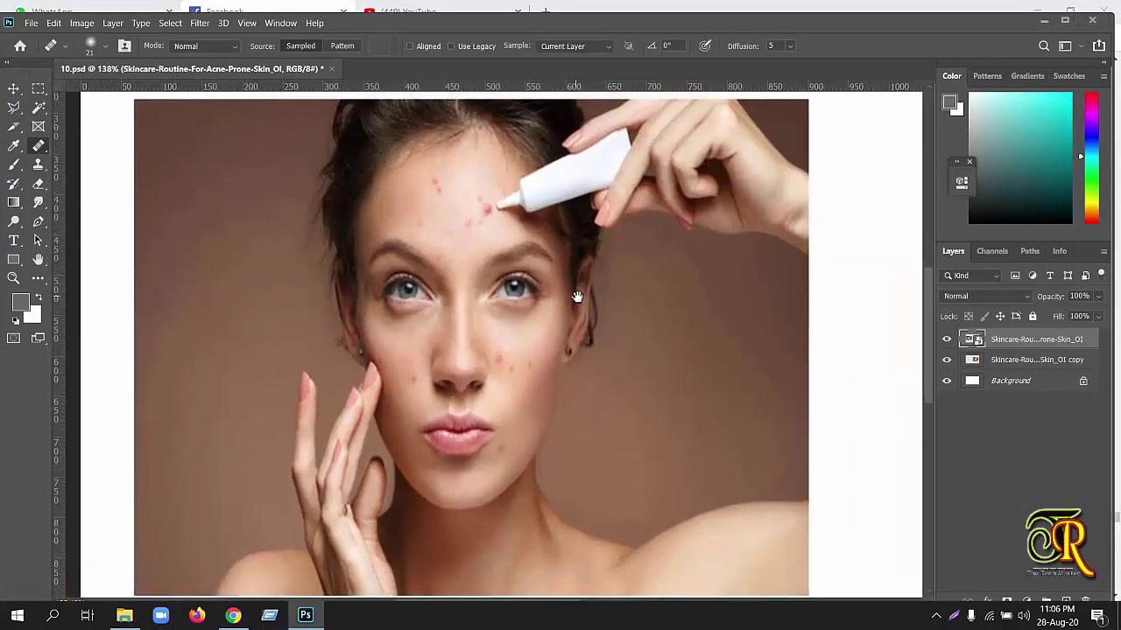
{"action": "right_click", "coordinate": [40, 154]}
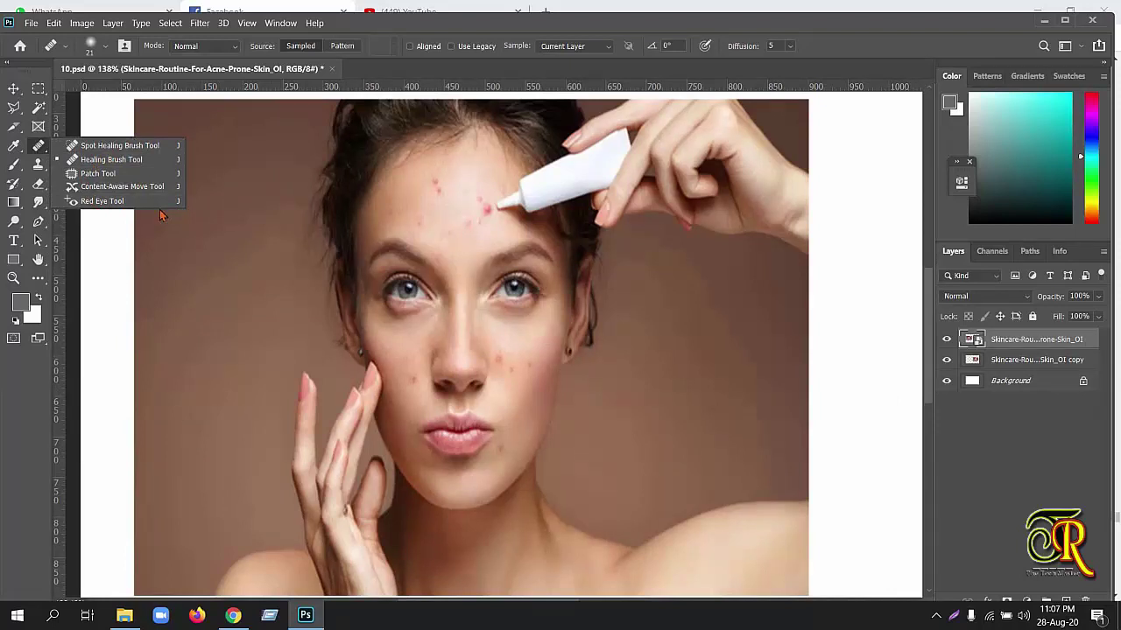
Step: Switch to the Spot Healing Brush, rasterize the smart object, and heal a cheek spot
{"action": "left_click", "coordinate": [102, 150]}
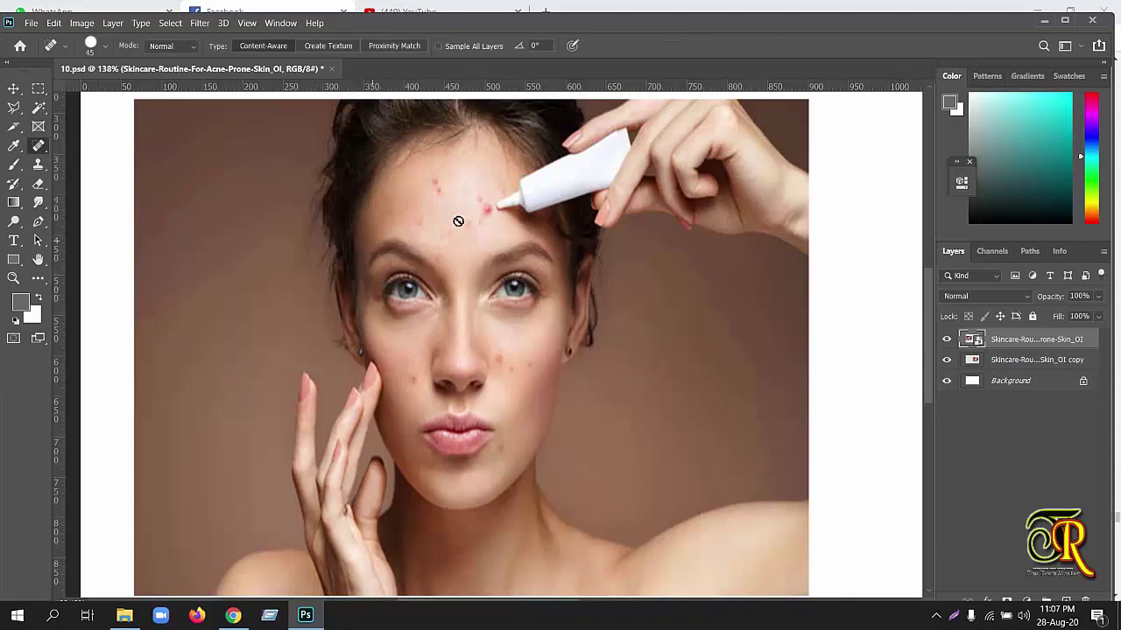
{"action": "left_click", "coordinate": [486, 211]}
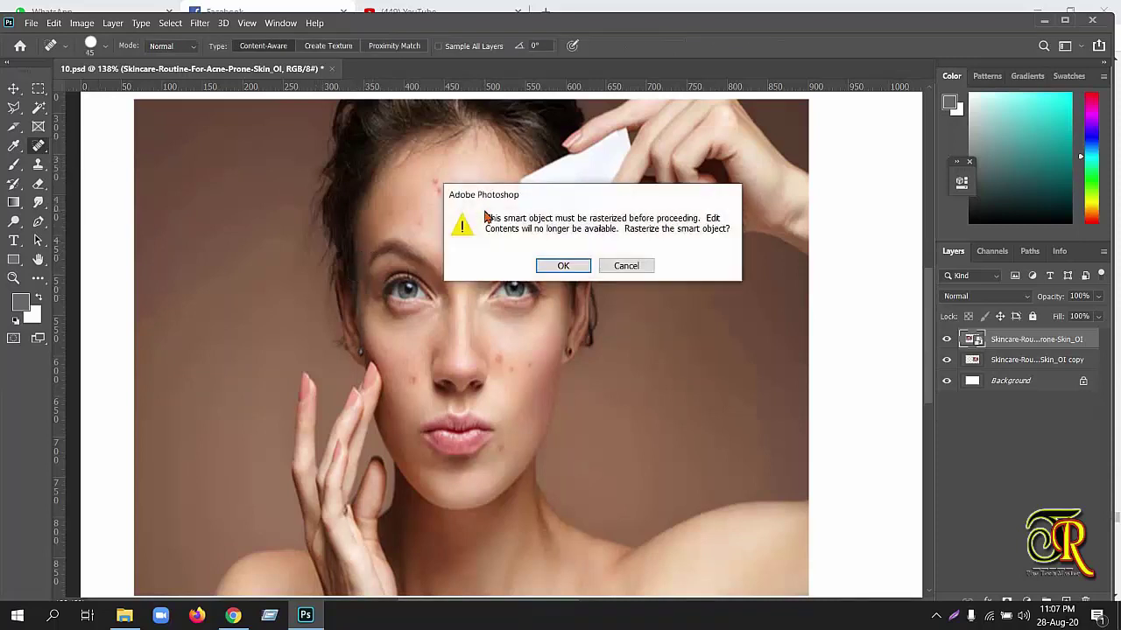
{"action": "left_click", "coordinate": [577, 267]}
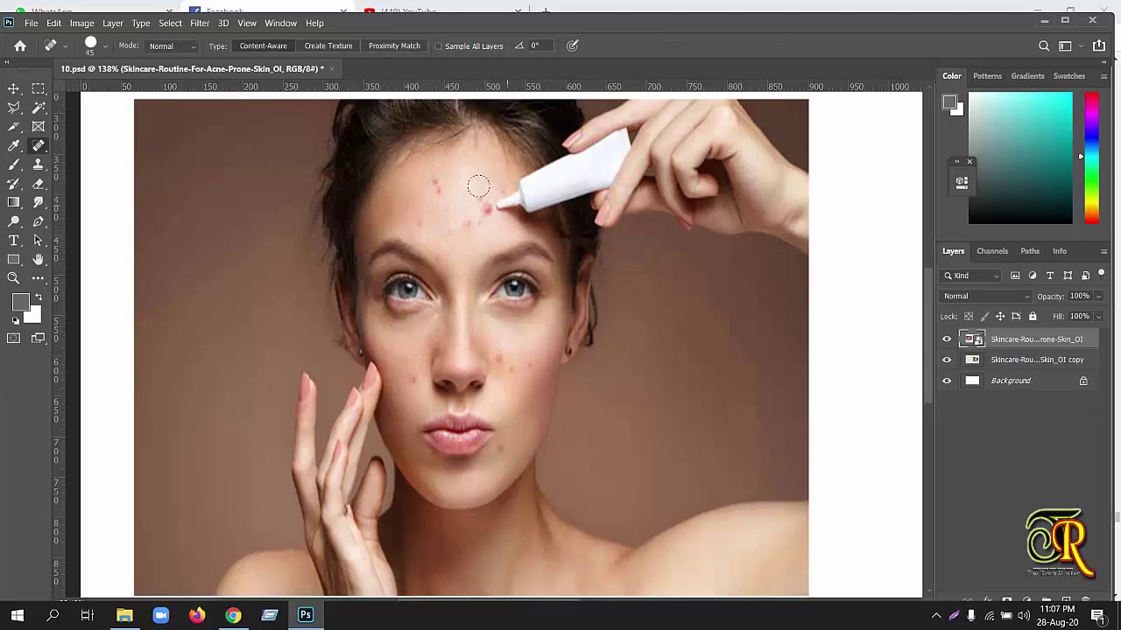
{"action": "left_click", "coordinate": [501, 354]}
{"action": "scroll", "coordinate": [509, 351], "scroll_direction": "up", "scroll_amount": 1}
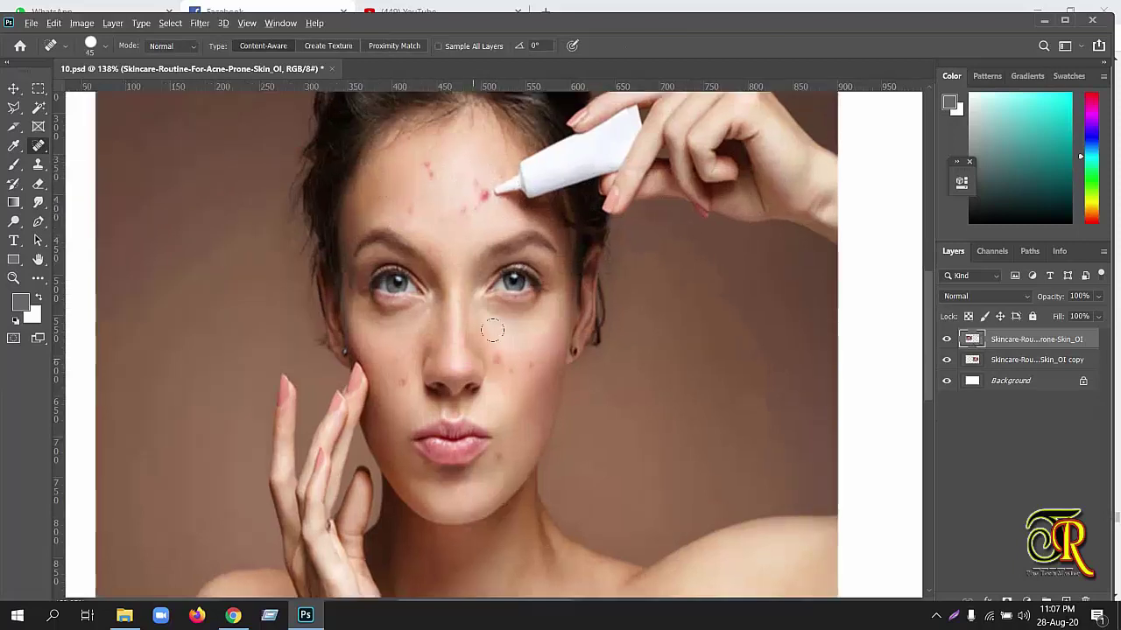
{"action": "scroll", "coordinate": [510, 349], "scroll_direction": "up", "scroll_amount": 2}
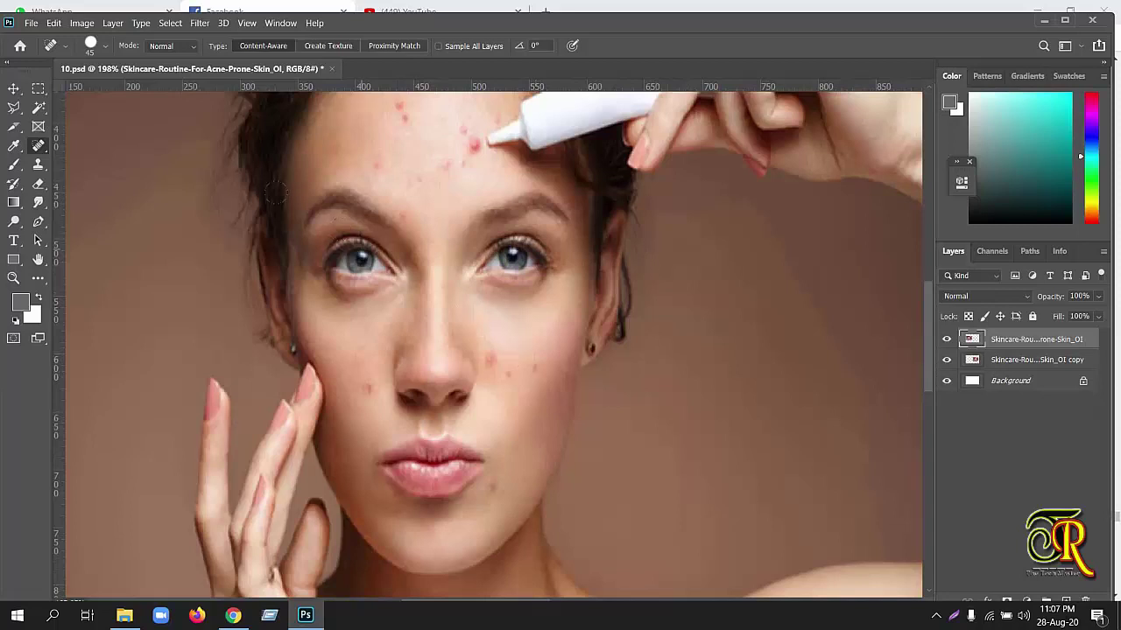
{"action": "left_click", "coordinate": [105, 47]}
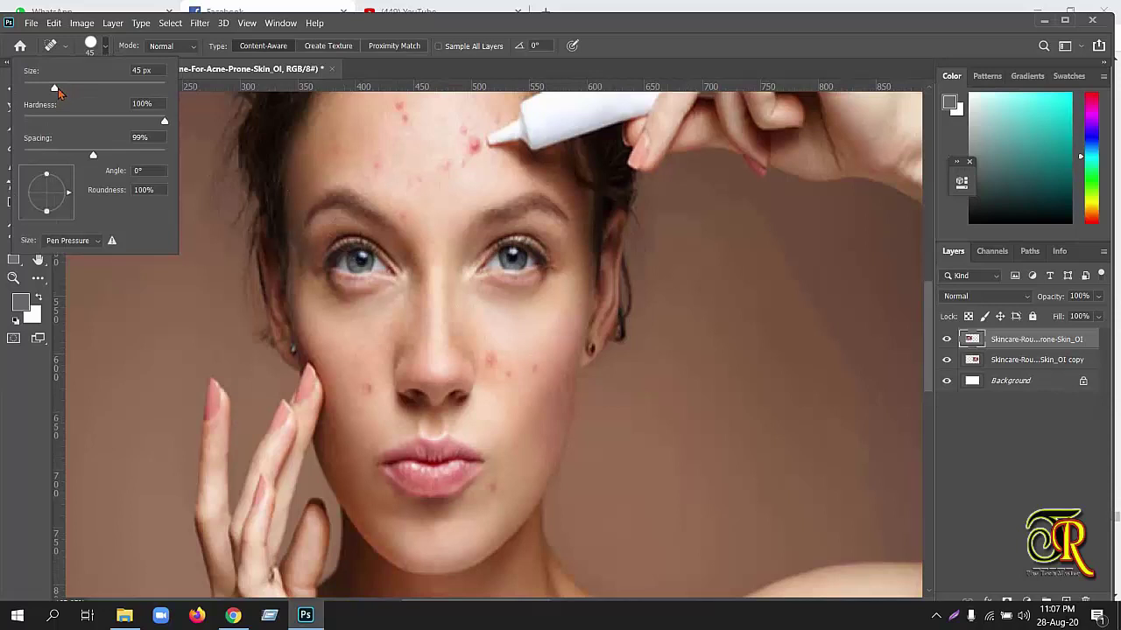
Step: Shrink the healing brush to 33 px and fine-tune its size to fit small spots
{"action": "left_click_drag", "start_coordinate": [54, 88], "coordinate": [47, 88]}
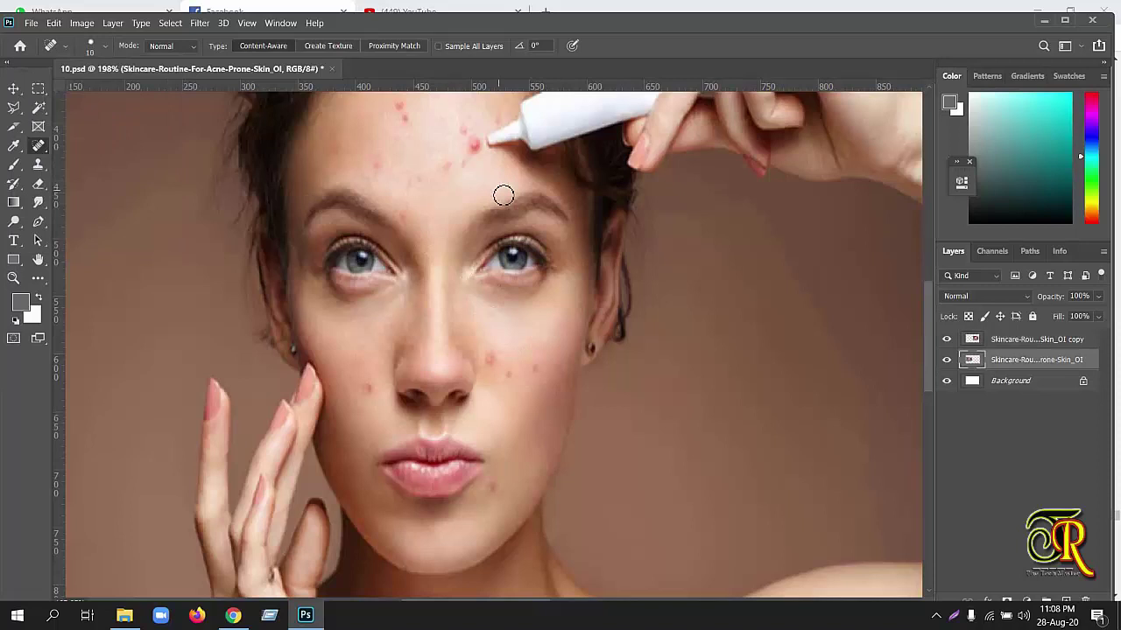
{"action": "key", "text": "bracketright"}
{"action": "key", "text": "bracketright"}
{"action": "key", "text": "bracketright"}
{"action": "key", "text": "bracketright"}
{"action": "key", "text": "bracketright"}
{"action": "key", "text": "bracketright"}
{"action": "key", "text": "bracketleft"}
{"action": "key", "text": "bracketleft"}
{"action": "key", "text": "bracketleft"}
{"action": "key", "text": "bracketleft"}
{"action": "key", "text": "bracketleft"}
{"action": "key", "text": "bracketleft"}
{"action": "key", "text": "bracketleft"}
{"action": "key", "text": "bracketright"}
{"action": "key", "text": "bracketright"}
{"action": "key", "text": "bracketright"}
{"action": "scroll", "coordinate": [415, 187], "scroll_direction": "up", "scroll_amount": 3}
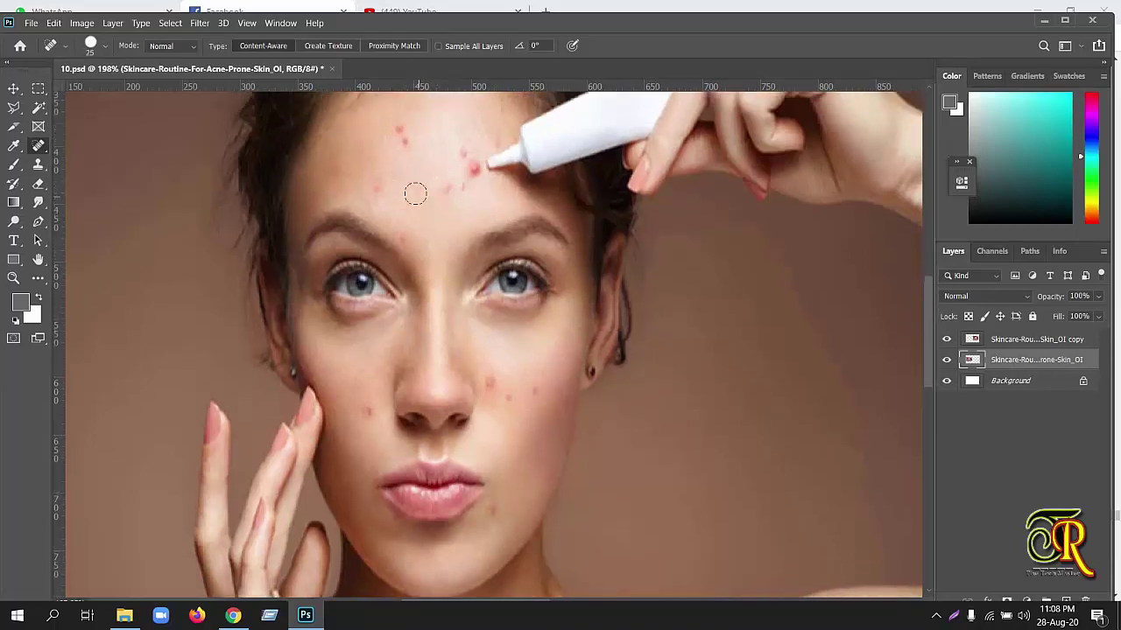
{"action": "scroll", "coordinate": [415, 193], "scroll_direction": "up", "scroll_amount": 1}
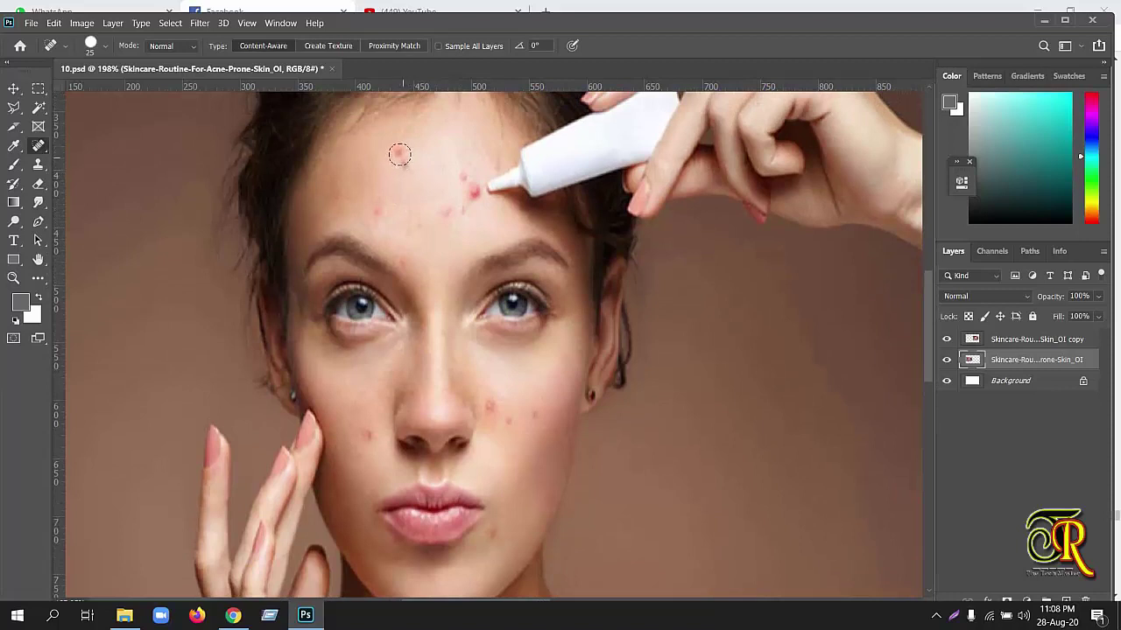
Step: Heal the seven red blemishes across the forehead, including those near the cream tube
{"action": "left_click", "coordinate": [399, 155]}
{"action": "left_click", "coordinate": [374, 210]}
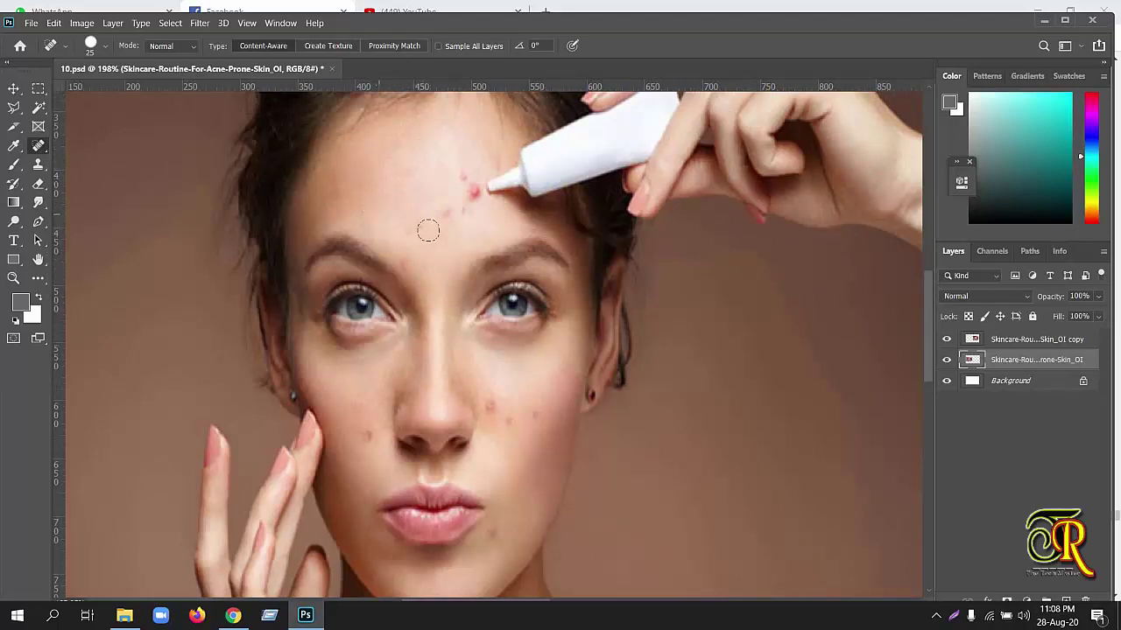
{"action": "left_click", "coordinate": [469, 191]}
{"action": "left_click", "coordinate": [460, 178]}
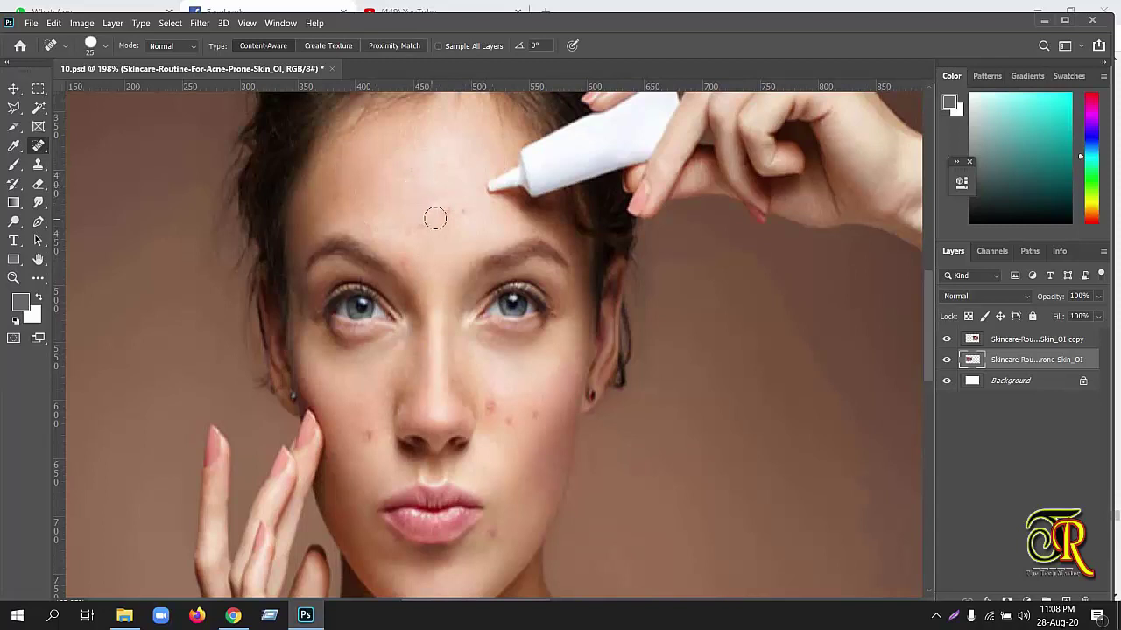
{"action": "left_click", "coordinate": [447, 212]}
{"action": "left_click", "coordinate": [425, 234]}
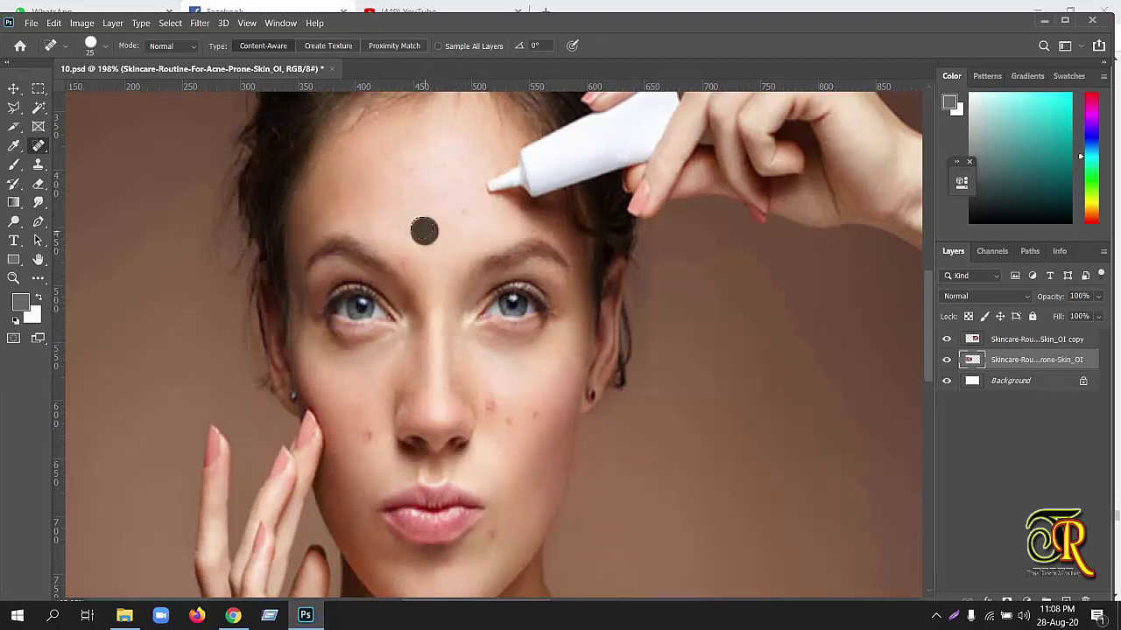
{"action": "left_click", "coordinate": [462, 204]}
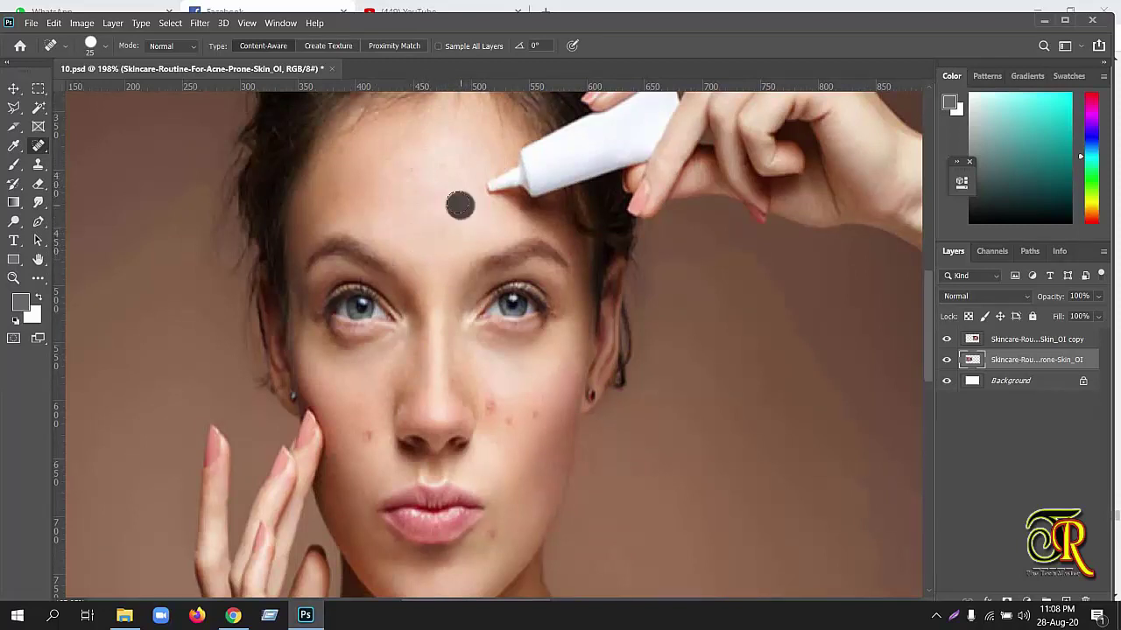
Step: Heal the three blemishes on the cheeks, including the one beside the nose
{"action": "left_click", "coordinate": [510, 419]}
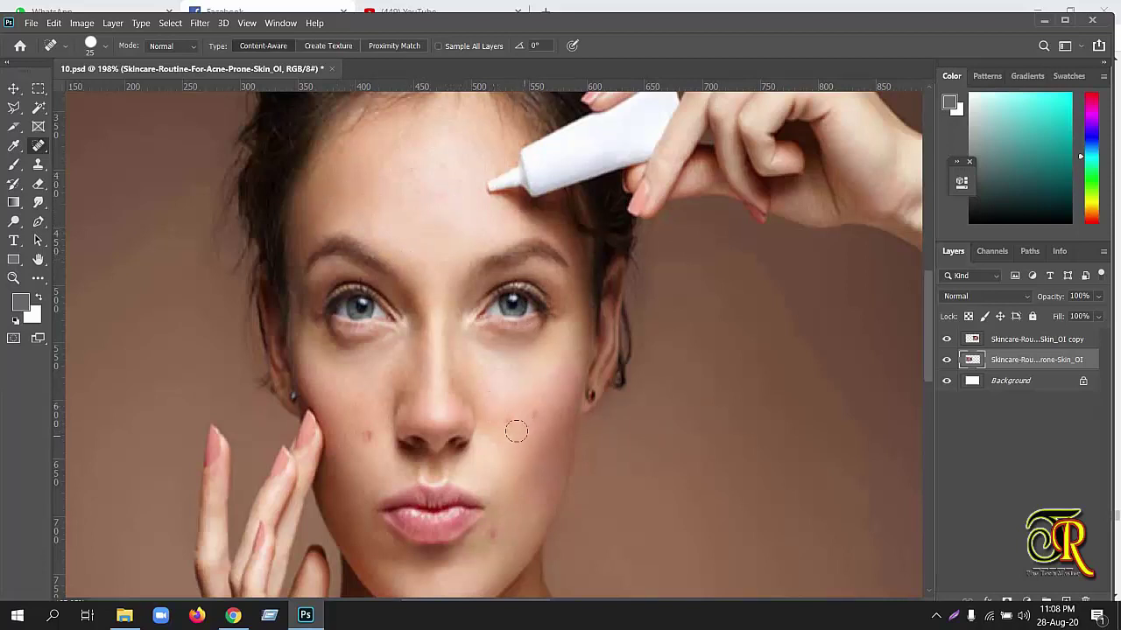
{"action": "left_click", "coordinate": [534, 417]}
{"action": "left_click", "coordinate": [372, 431]}
Step: Confirm the Spot Healing Brush is active and heal the last spots below the nose and on the forehead
{"action": "right_click", "coordinate": [38, 146]}
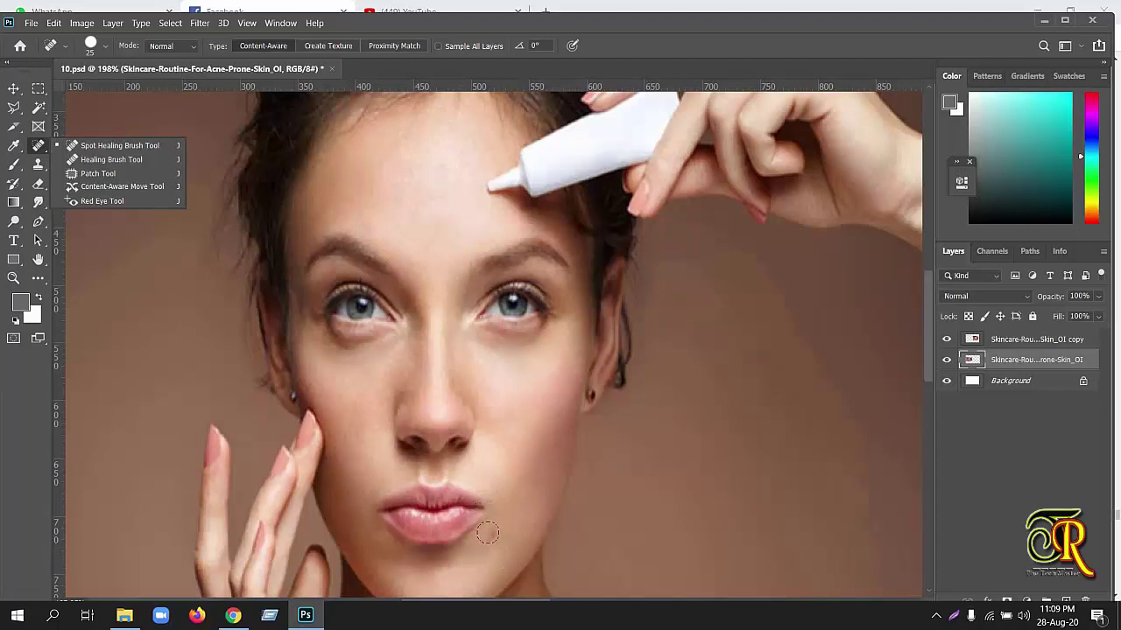
{"action": "left_click", "coordinate": [489, 532]}
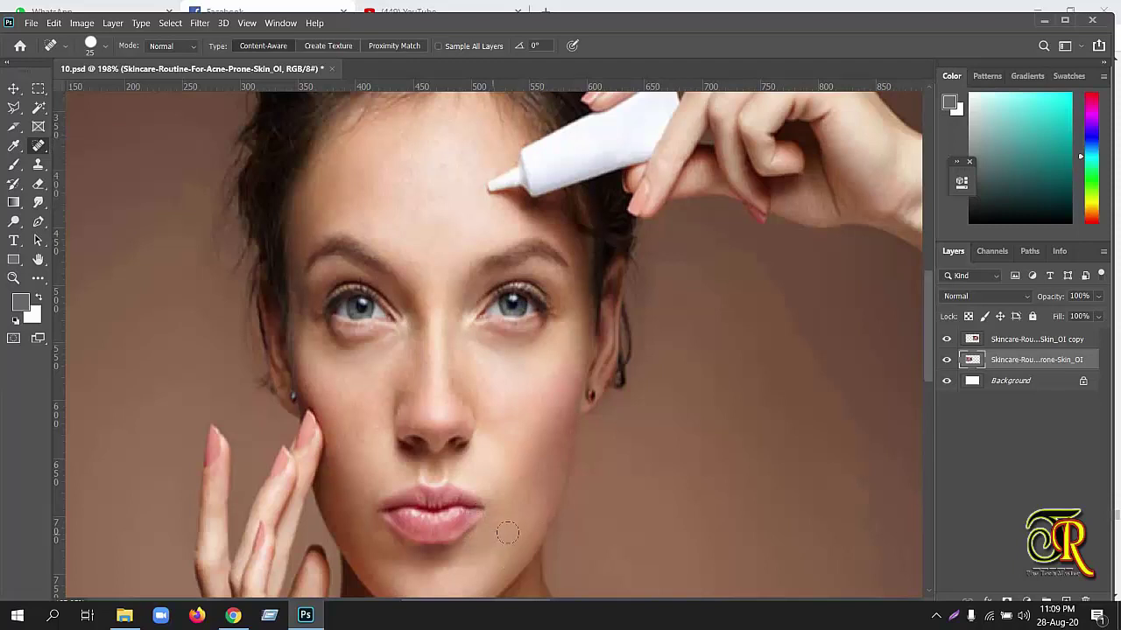
{"action": "left_click", "coordinate": [421, 471]}
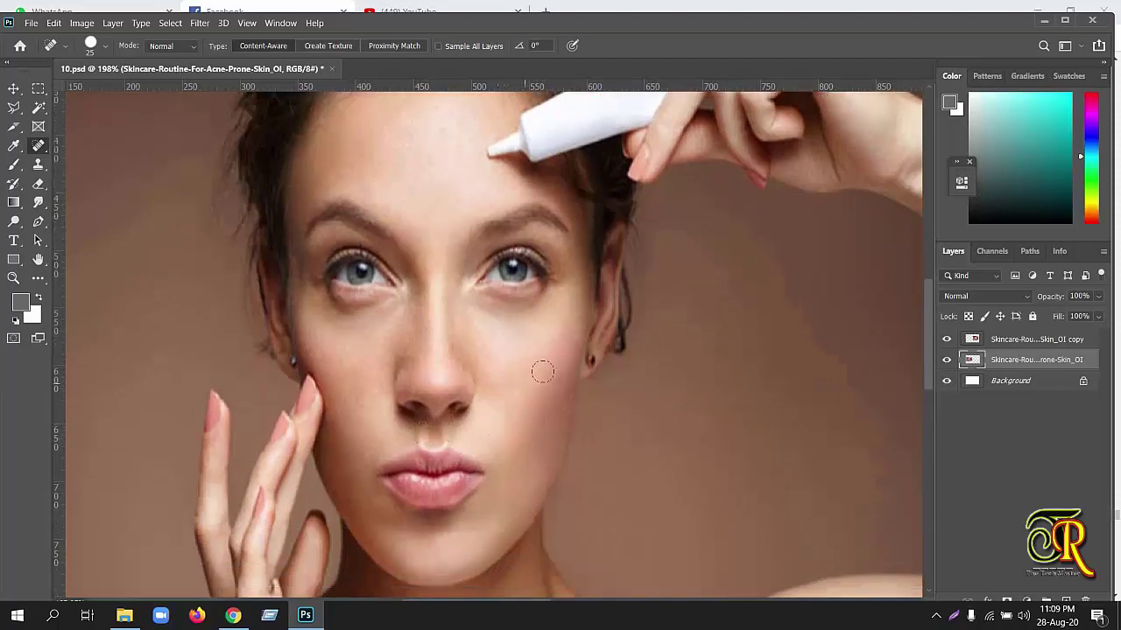
{"action": "scroll", "coordinate": [407, 265], "scroll_direction": "up", "scroll_amount": 1}
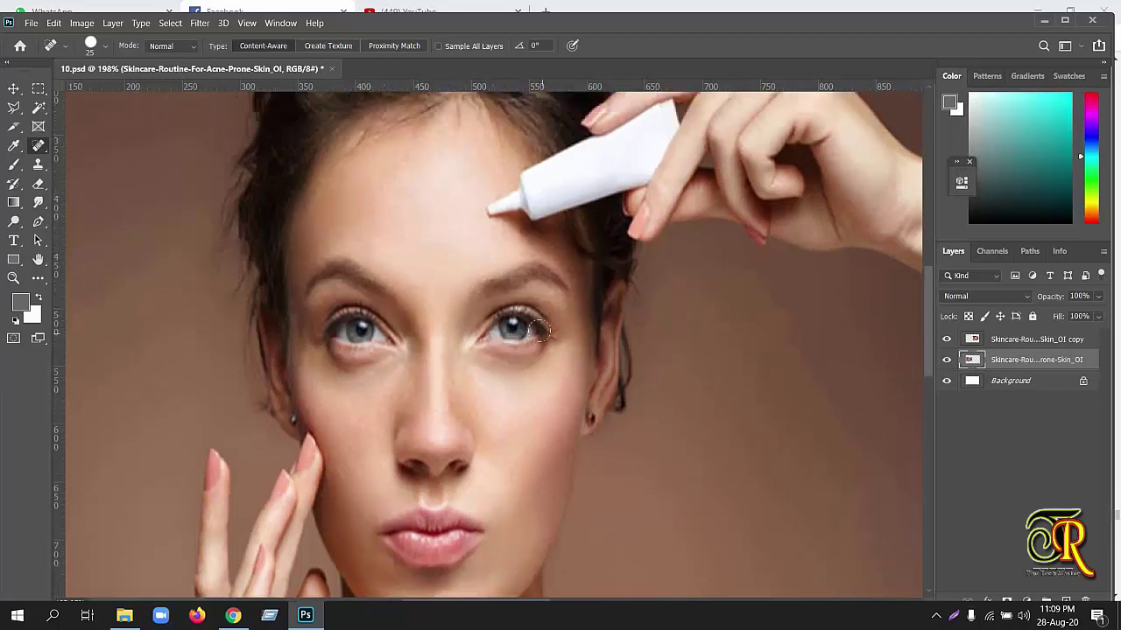
{"action": "left_click", "coordinate": [408, 200]}
{"action": "scroll", "coordinate": [700, 368], "scroll_direction": "down", "scroll_amount": 3}
{"action": "scroll", "coordinate": [705, 359], "scroll_direction": "down", "scroll_amount": 1}
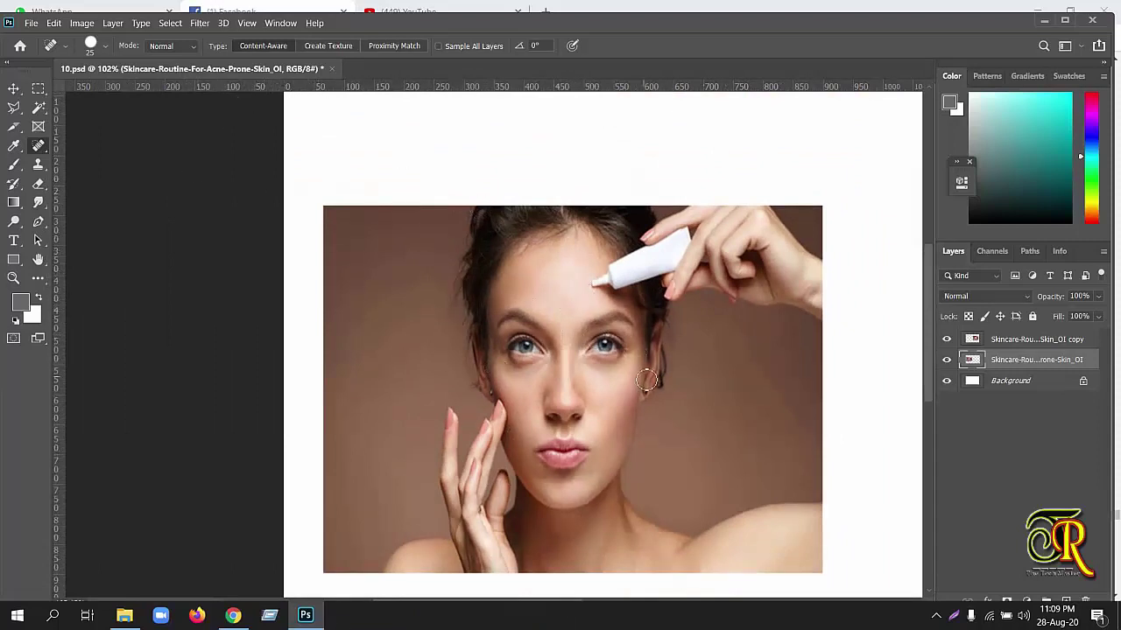
{"action": "scroll", "coordinate": [640, 379], "scroll_direction": "up", "scroll_amount": 2}
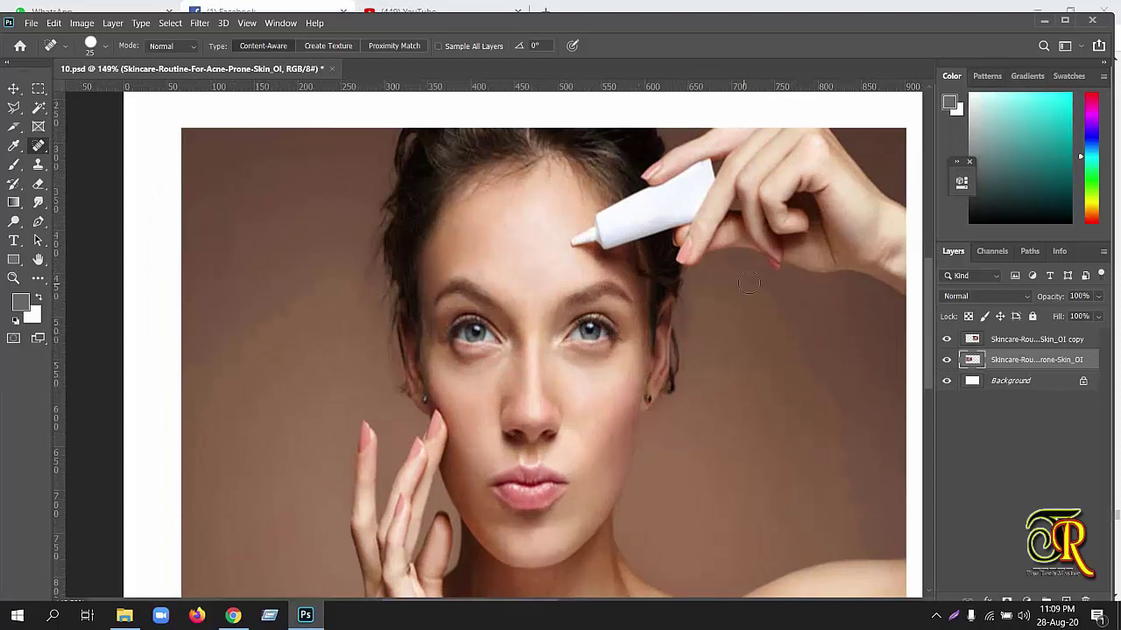
{"action": "scroll", "coordinate": [729, 295], "scroll_direction": "down", "scroll_amount": 1}
{"action": "scroll", "coordinate": [729, 295], "scroll_direction": "down", "scroll_amount": 2}
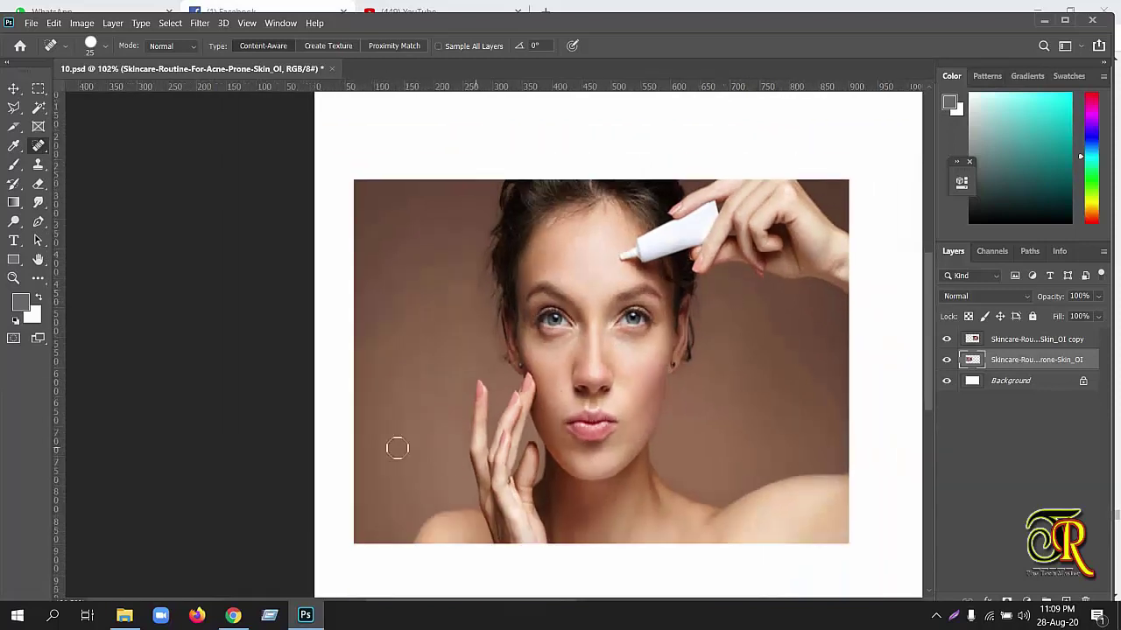